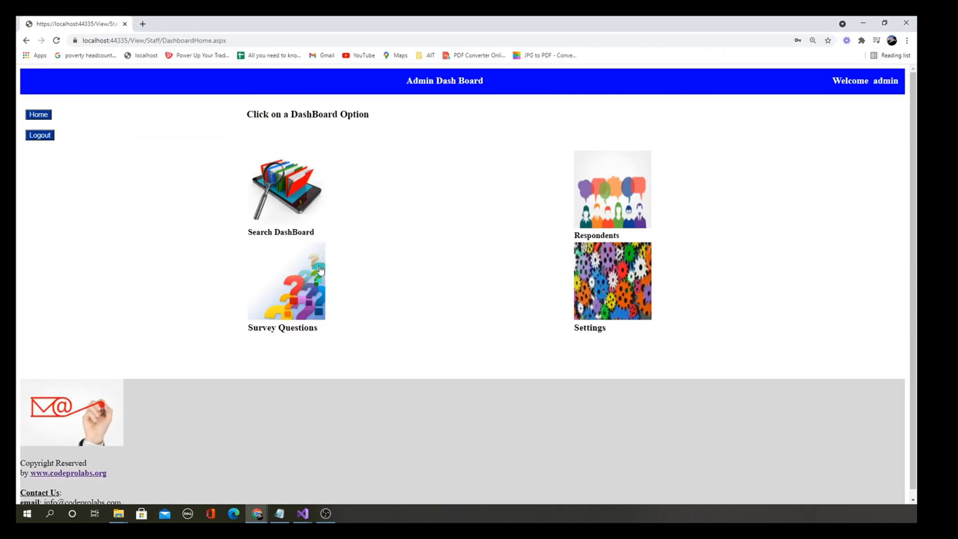
Step: Navigate from the Admin Dash Board to the Survey Questions page (Questions.aspx)
left_click(306, 281)
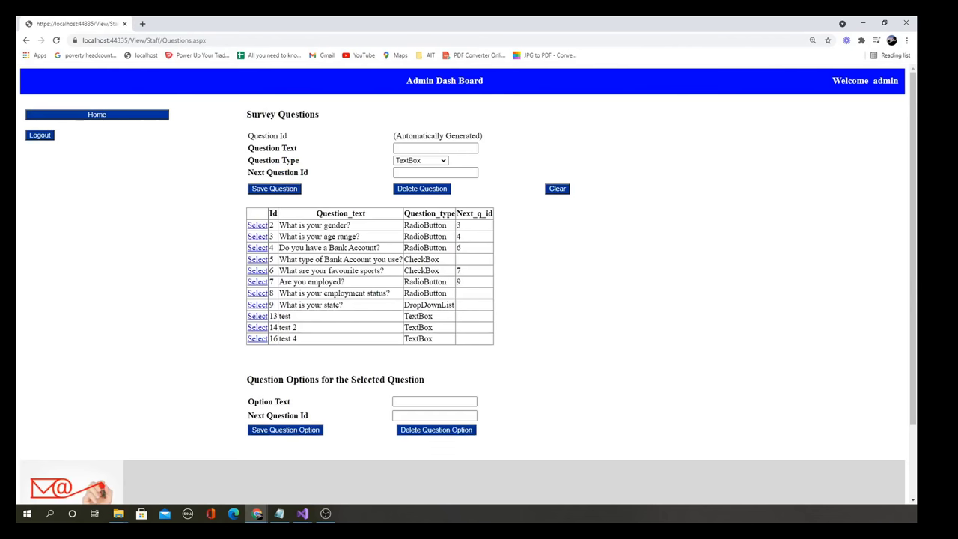